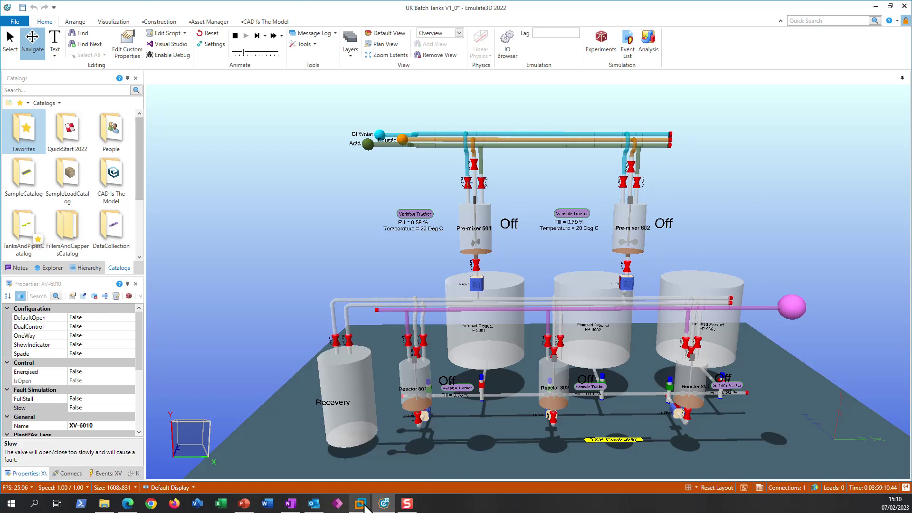
# Switch between the PlantPAx HMI and the Emulate3D model, and inspect Pre-mixer 601 up close in the model
pyautogui.click(556, 449)
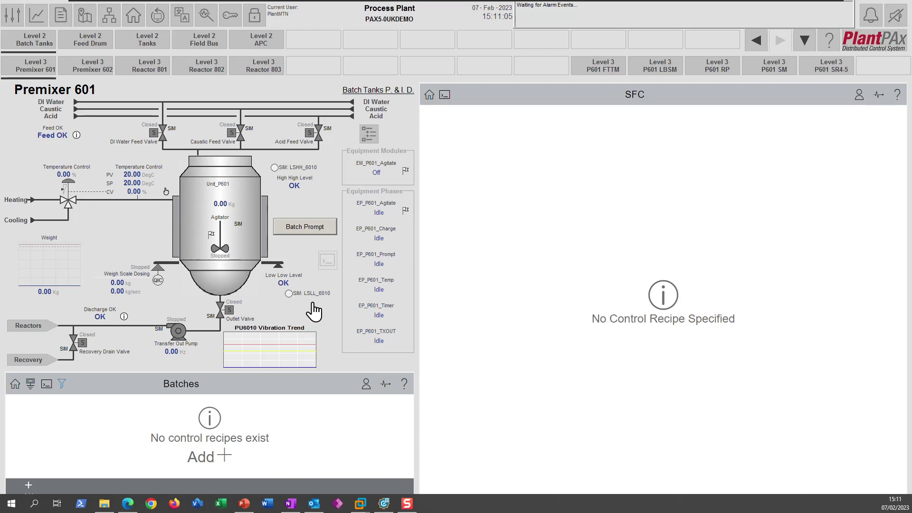
pyautogui.hotkey('alt', 'Tab')
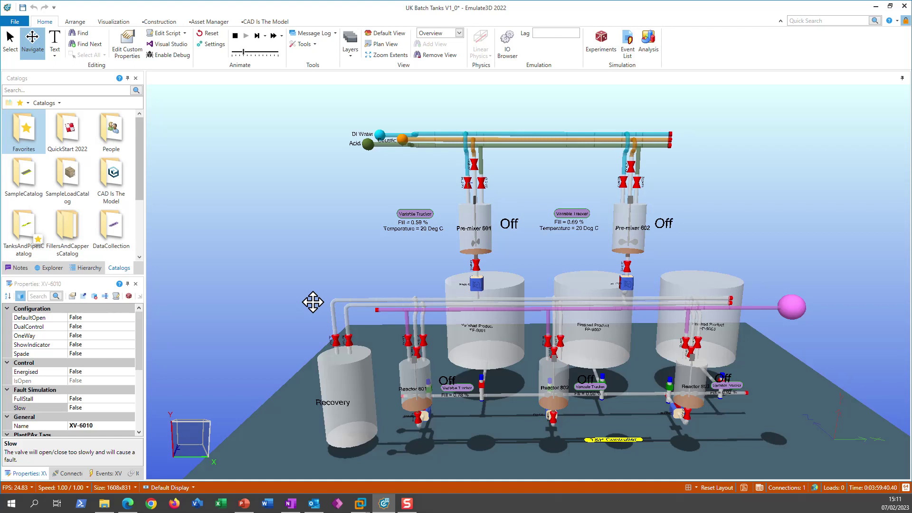
pyautogui.click(482, 230)
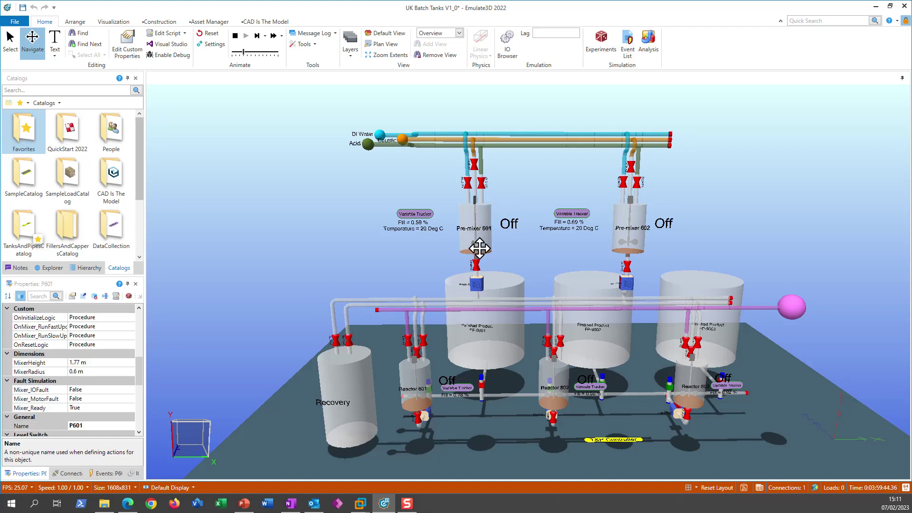
pyautogui.scroll(2, 479, 247)
pyautogui.scroll(-2, 397, 218)
pyautogui.scroll(1, 407, 205)
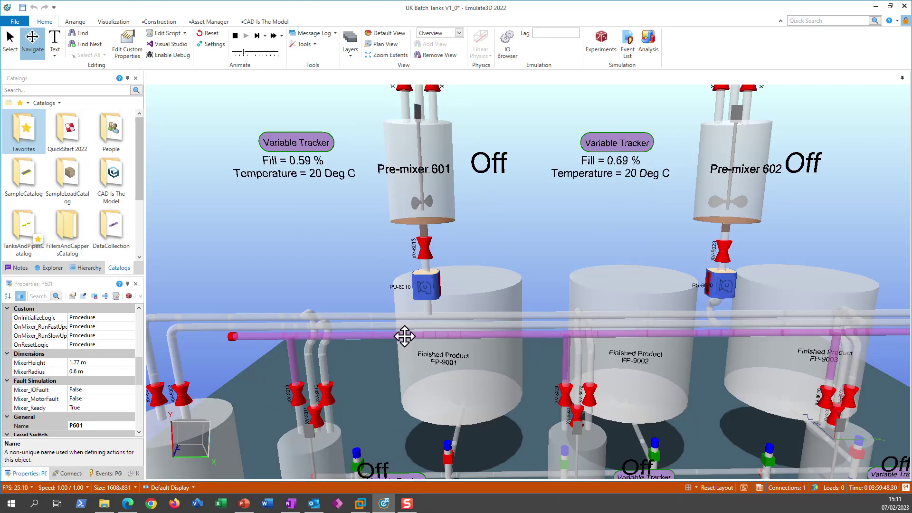
# Switch to the PlantPAx HMI and open the EM_P601_Agitate equipment module faceplate, placing it clear of the Premixer 601 graphic
pyautogui.moveTo(360, 503)
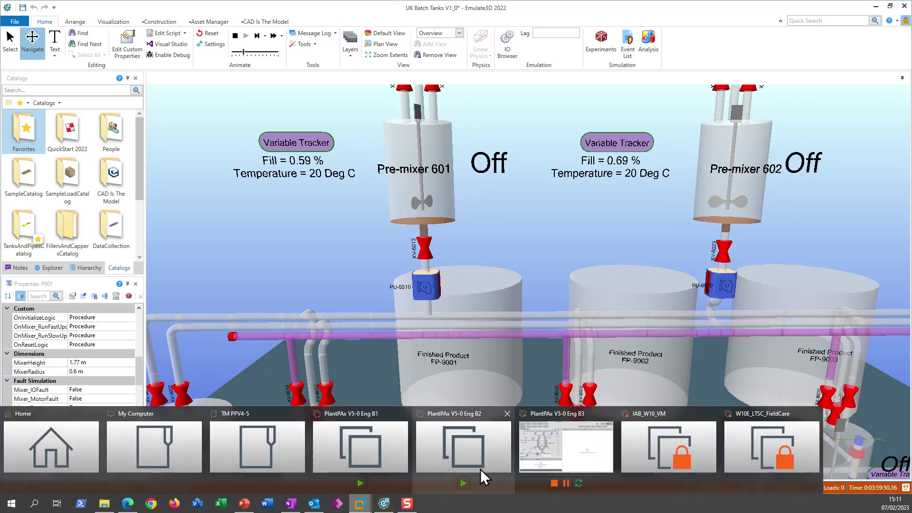
pyautogui.click(546, 451)
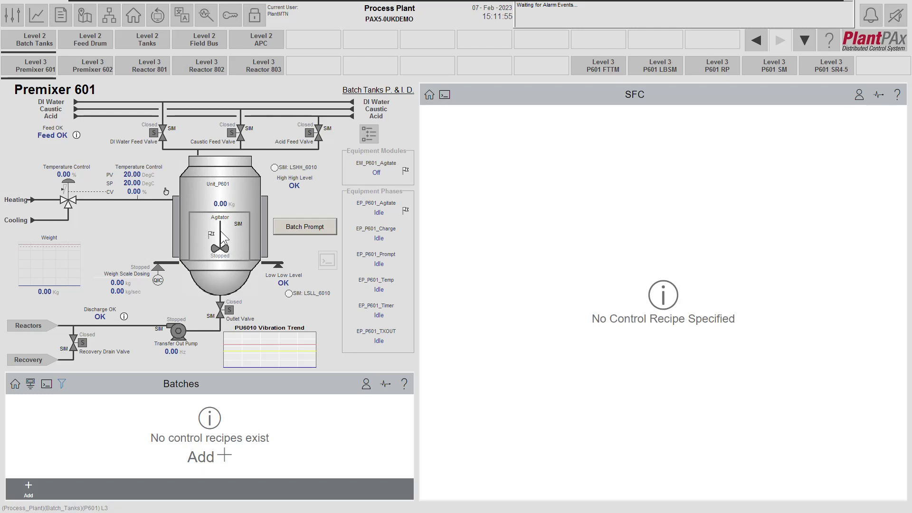
pyautogui.click(396, 172)
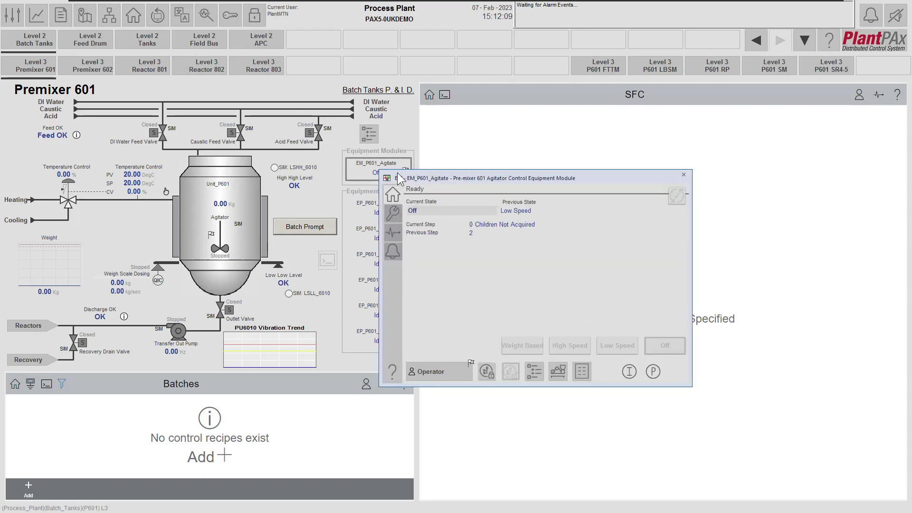
pyautogui.moveTo(450, 177); pyautogui.dragTo(504, 130)
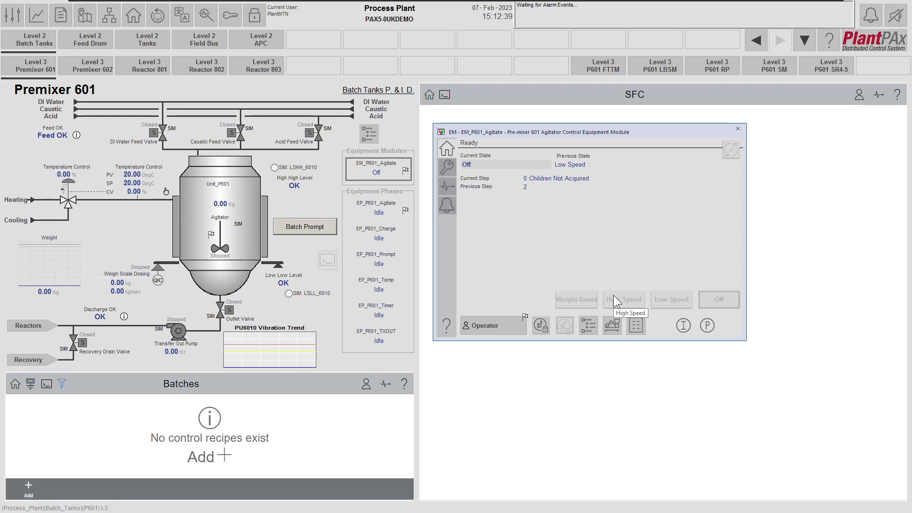
# View the child devices of EM_P601_Agitate and their current owner in the organization tree view, and close it
pyautogui.click(585, 324)
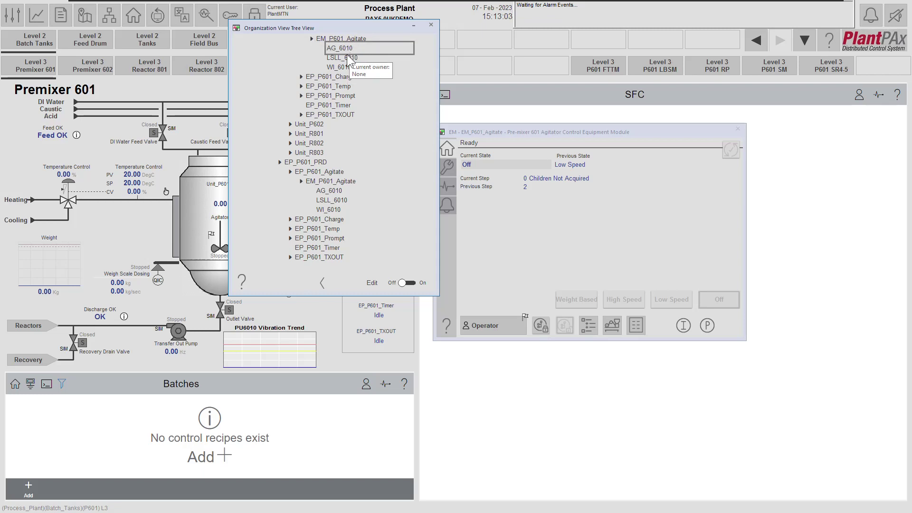
pyautogui.moveTo(354, 28); pyautogui.dragTo(476, 21)
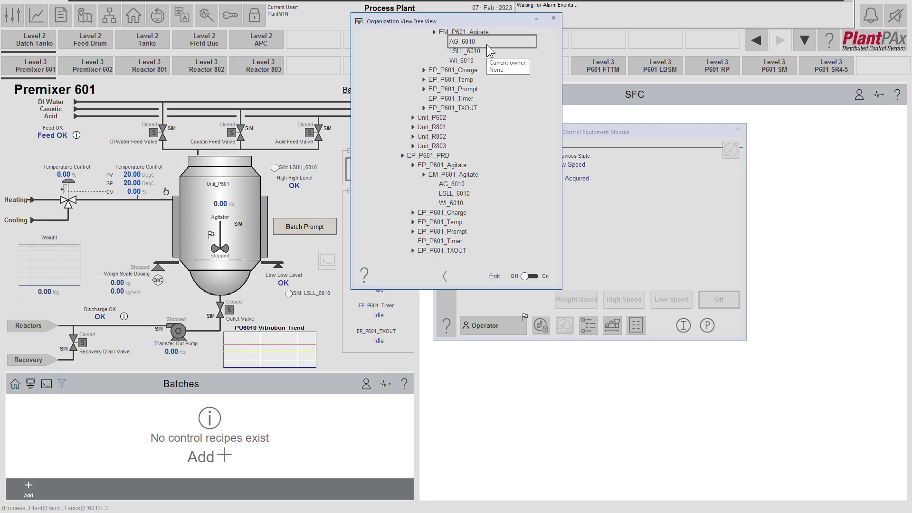
pyautogui.click(553, 18)
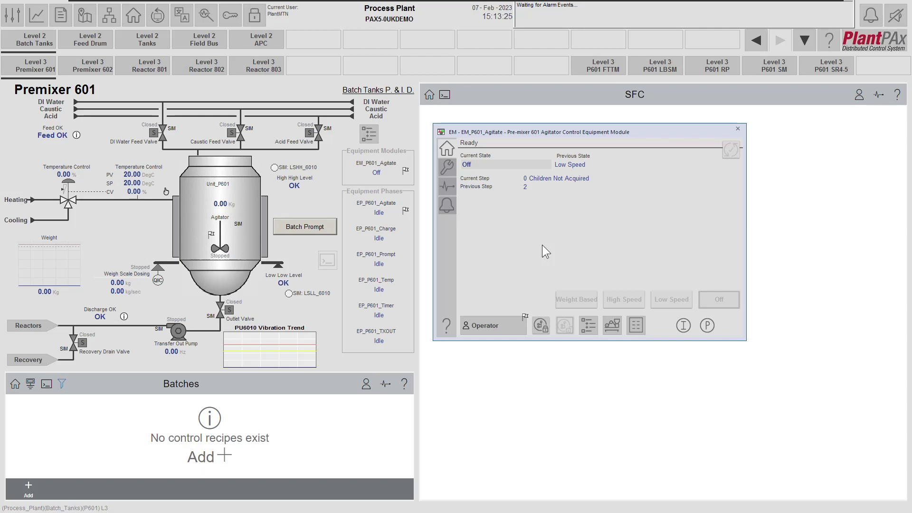
# Open the EM_P601_Agitate parameter list and set Run At Low Speed SP to 190 Kg
pyautogui.click(635, 326)
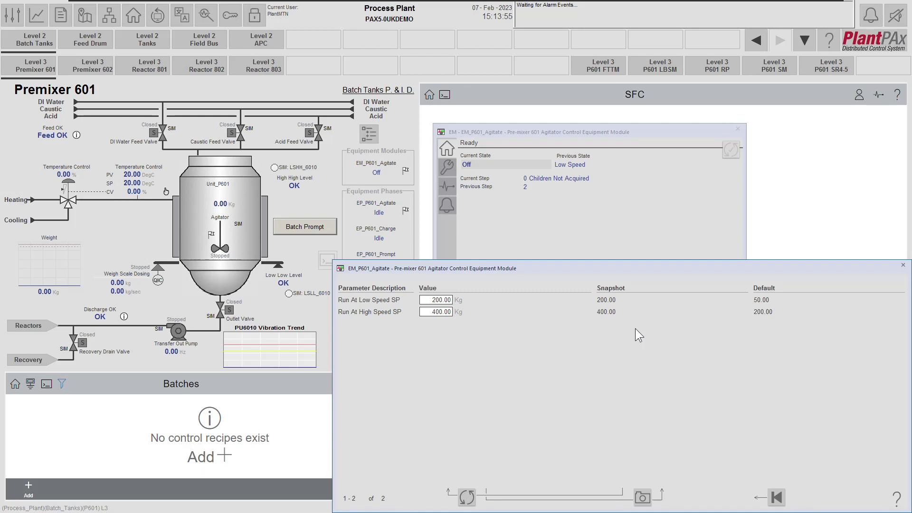
pyautogui.moveTo(637, 259); pyautogui.dragTo(631, 216)
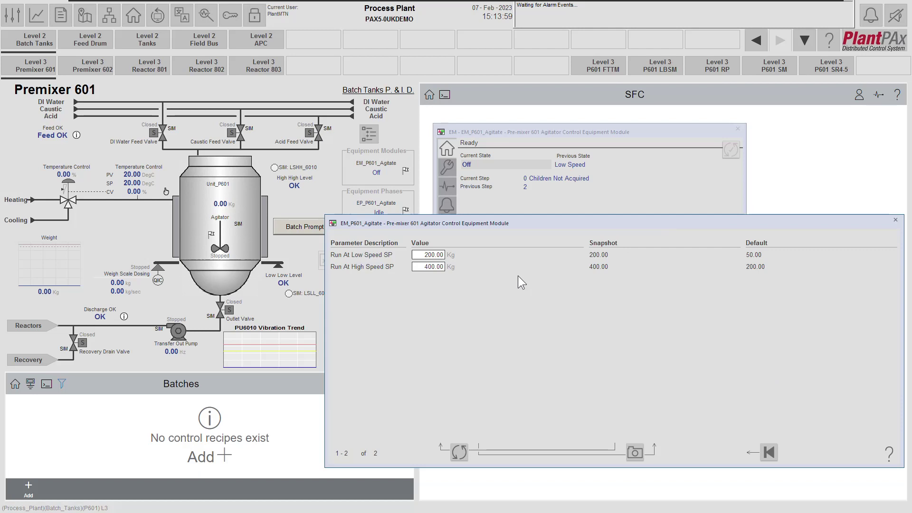
pyautogui.moveTo(543, 224); pyautogui.dragTo(600, 237)
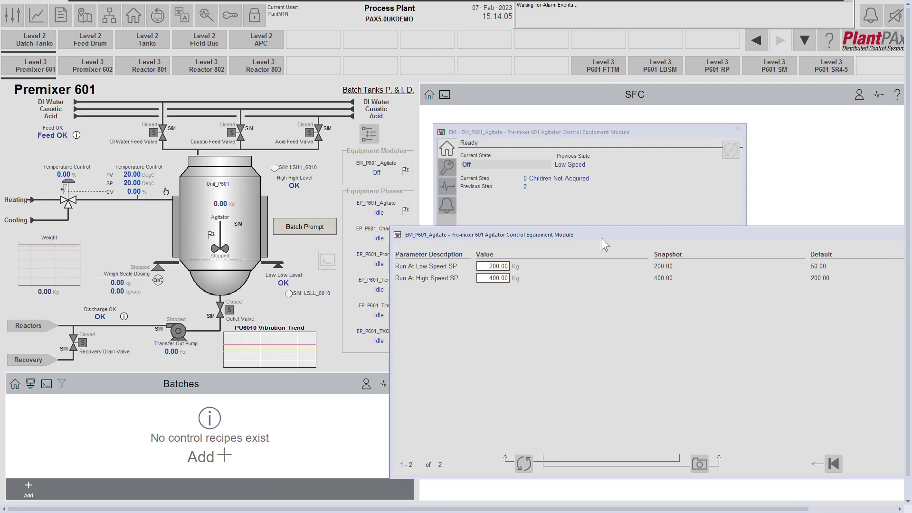
pyautogui.click(492, 267)
pyautogui.click(502, 277)
pyautogui.click(502, 266)
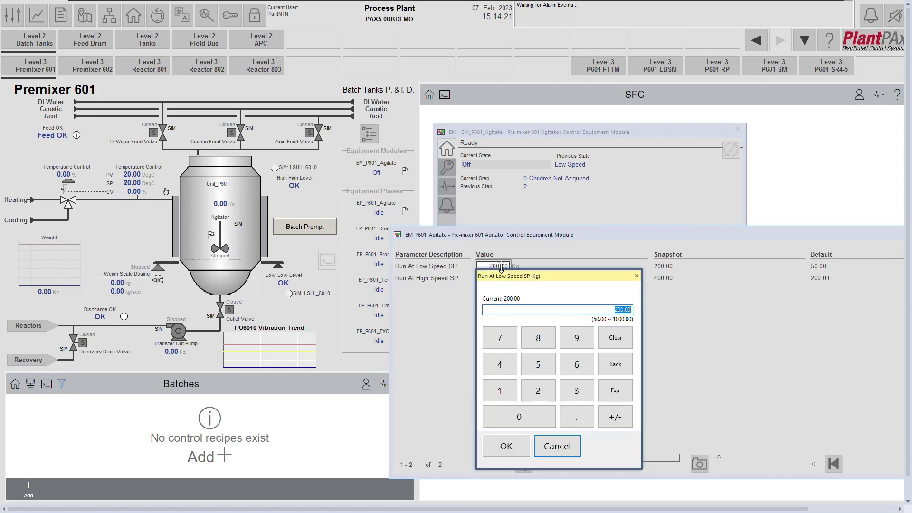
pyautogui.write('190')
pyautogui.press('Return')
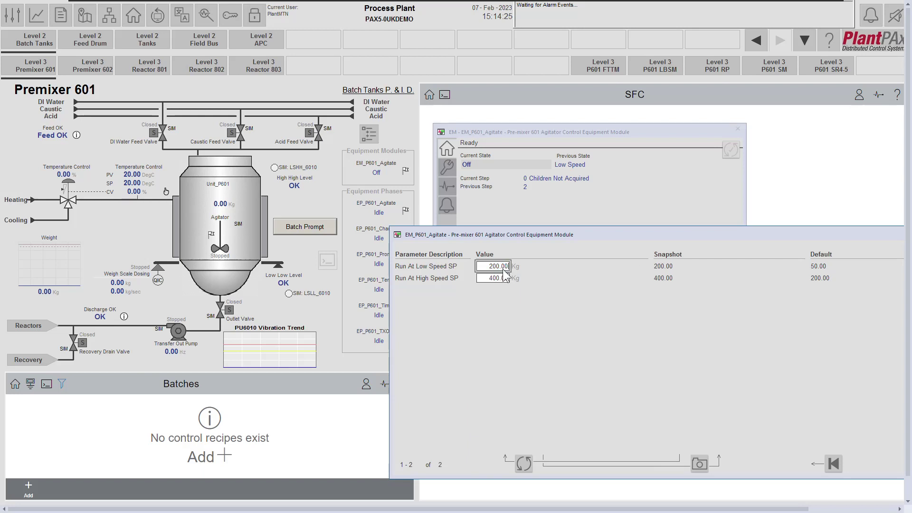
# Set Run At High Speed SP to 380 Kg and close the parameter list
pyautogui.click(500, 280)
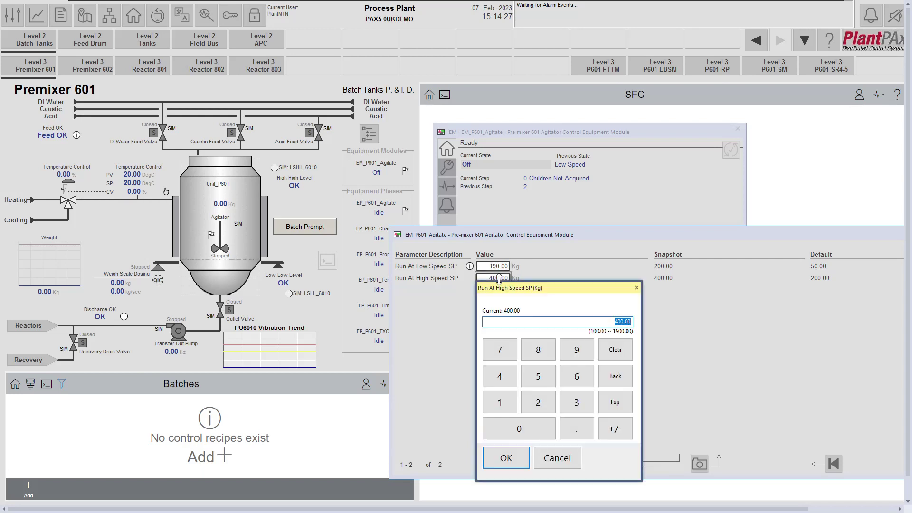
pyautogui.write('380')
pyautogui.press('Return')
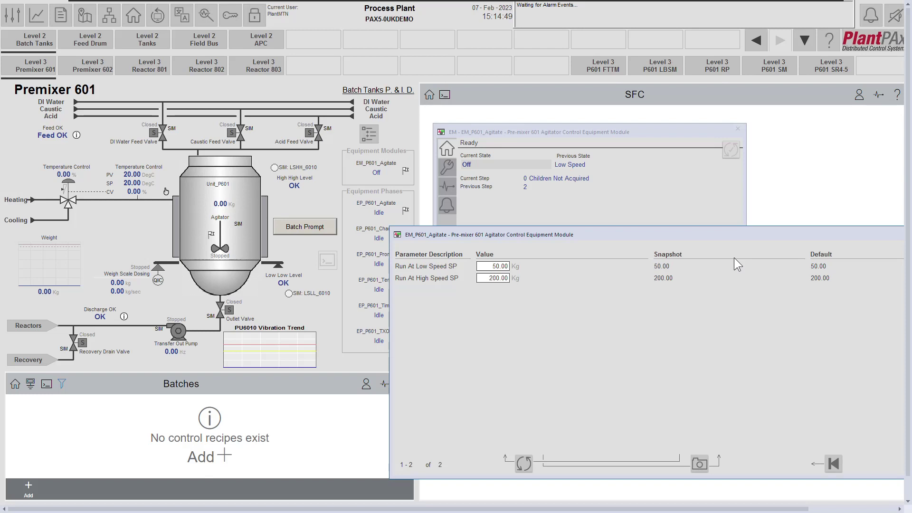
pyautogui.moveTo(743, 235); pyautogui.dragTo(602, 207)
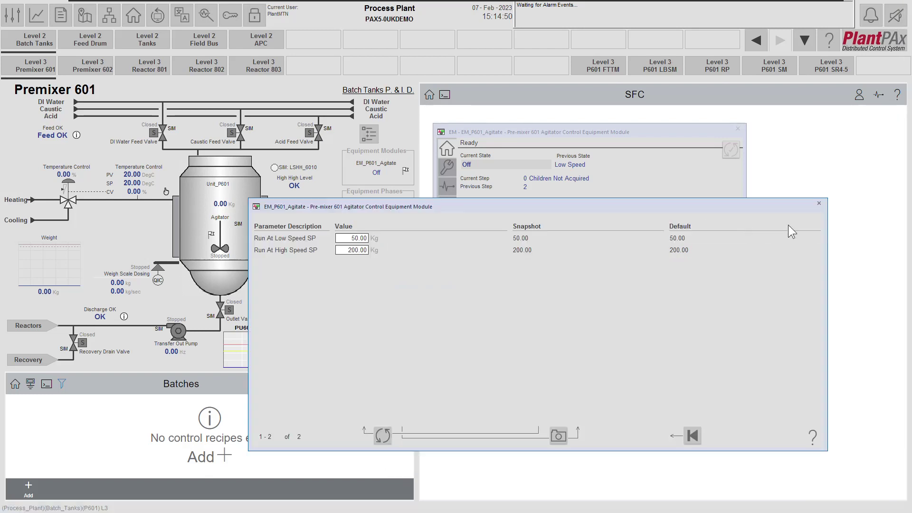
pyautogui.click(820, 203)
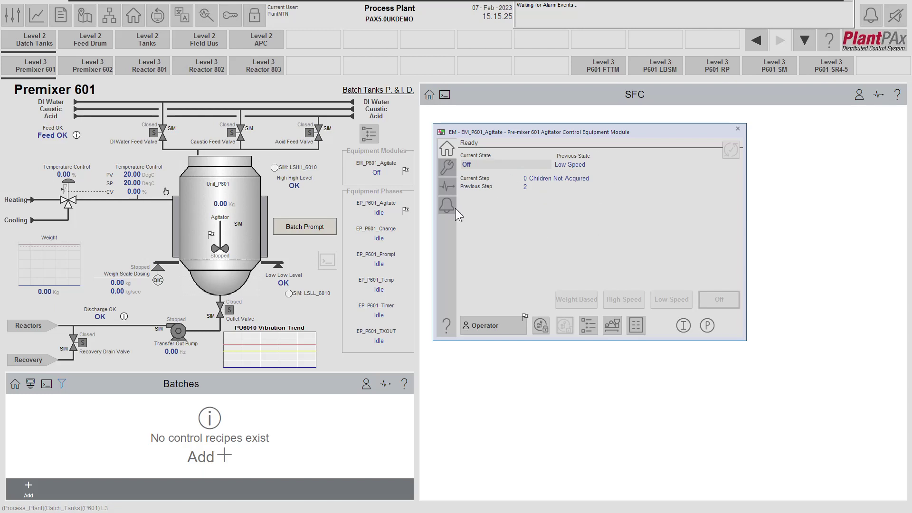
# Check the command source of the Pre-mixer 601 agitator in its AG_6010 faceplate, and close the faceplate
pyautogui.click(221, 232)
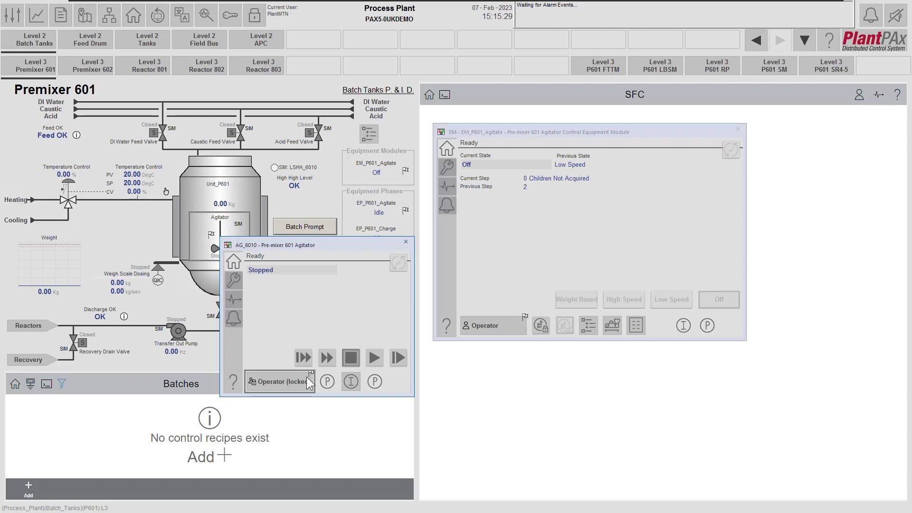
pyautogui.click(405, 242)
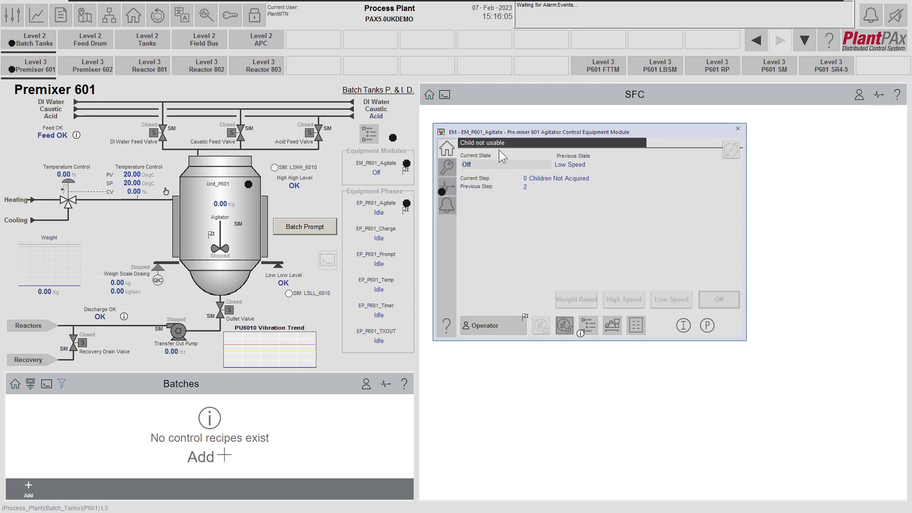
# Open the organization tree view from the EM_P601_Agitate faceplate and consult its status indicator help
pyautogui.moveTo(527, 127); pyautogui.dragTo(511, 72)
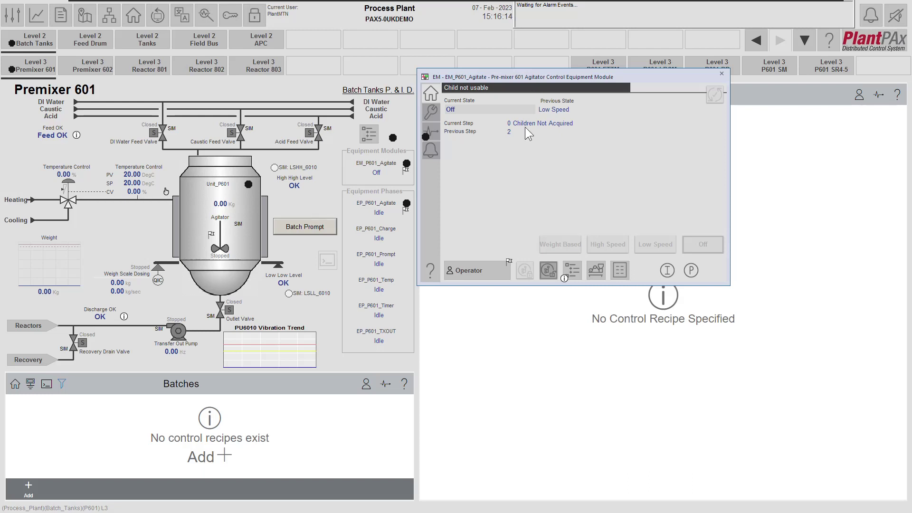
pyautogui.click(565, 272)
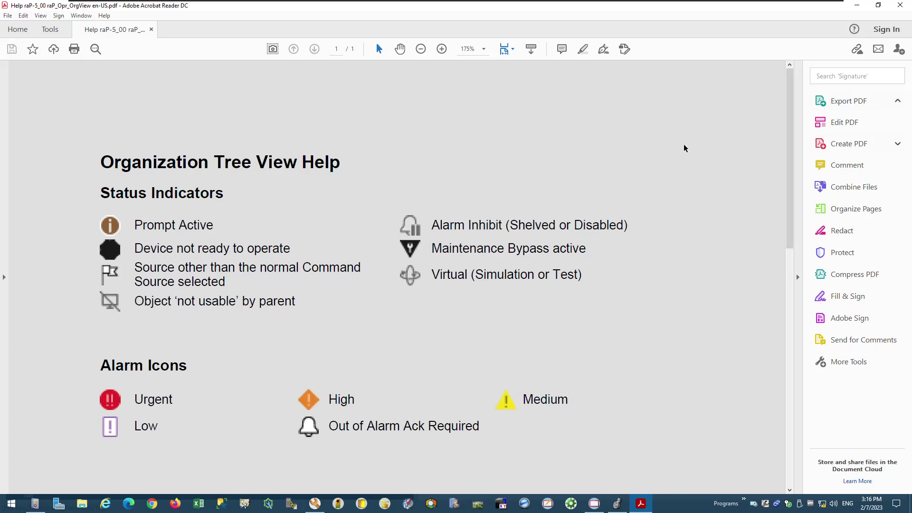
pyautogui.click(900, 5)
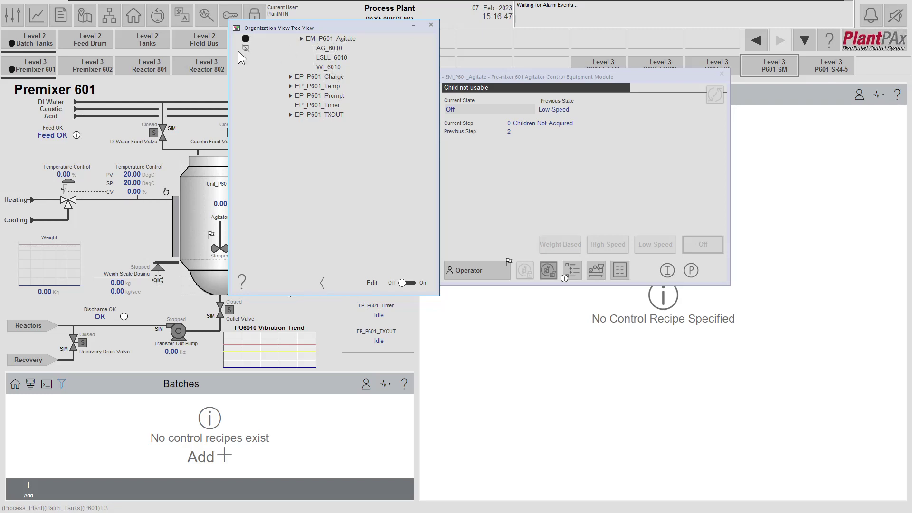
# Open agitator AG_6010 from the tree, release its Operator lock to return it to Program control, and close its faceplate
pyautogui.click(335, 50)
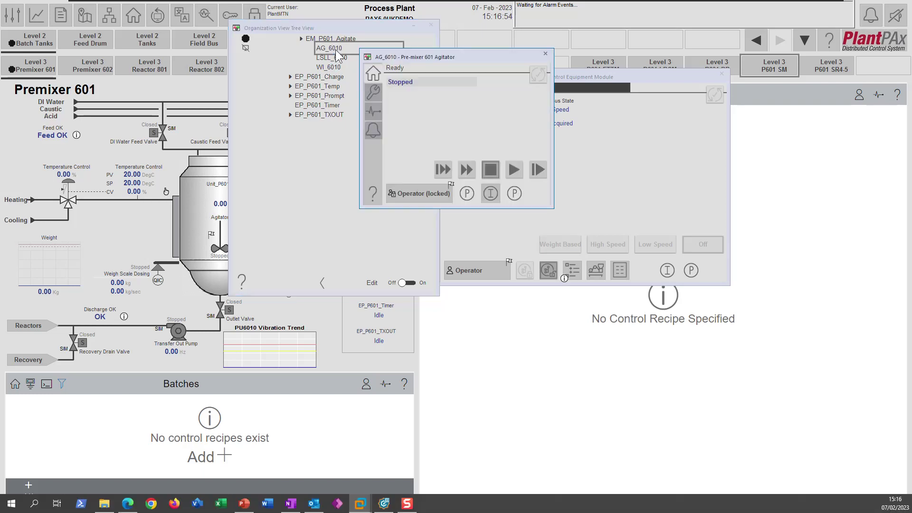
pyautogui.click(428, 197)
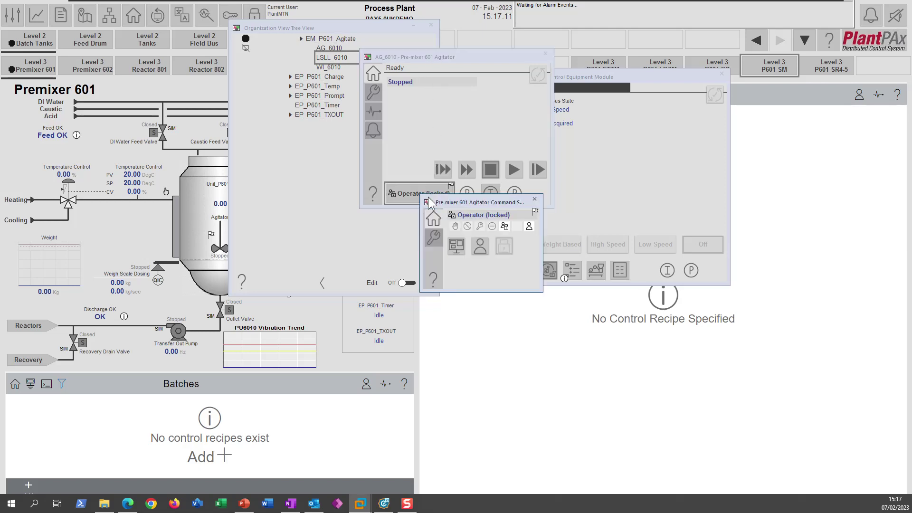
pyautogui.click(479, 245)
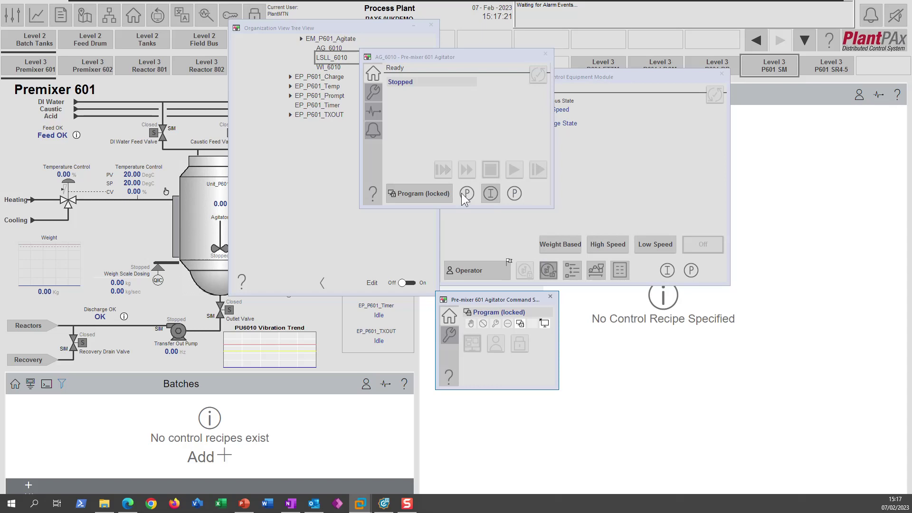
pyautogui.click(551, 296)
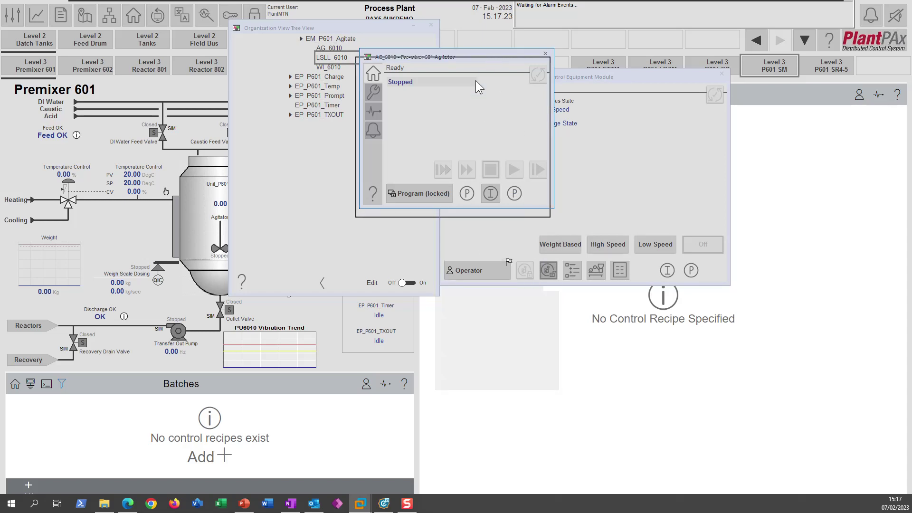
pyautogui.moveTo(483, 66); pyautogui.dragTo(465, 114)
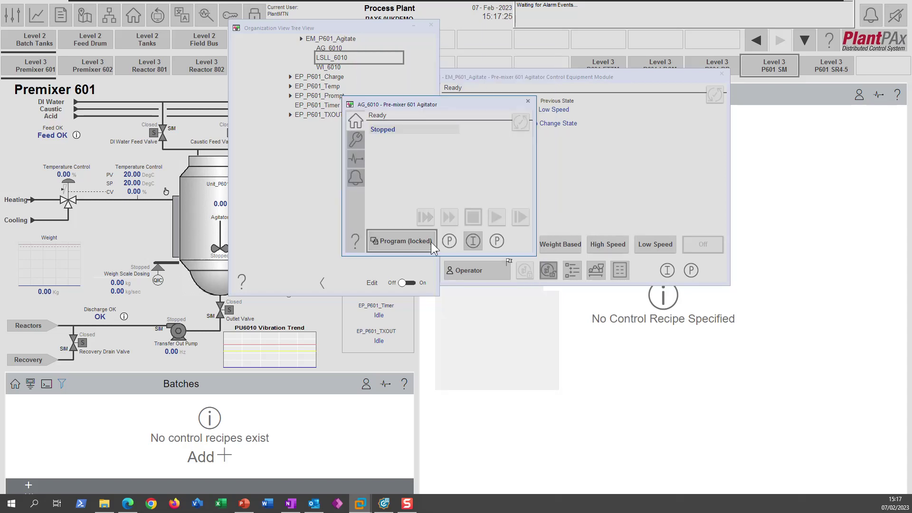
pyautogui.click(527, 102)
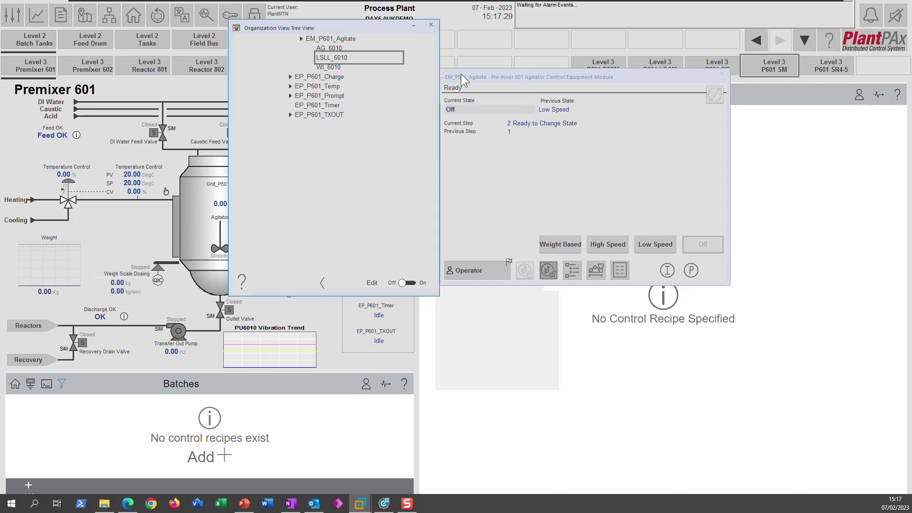
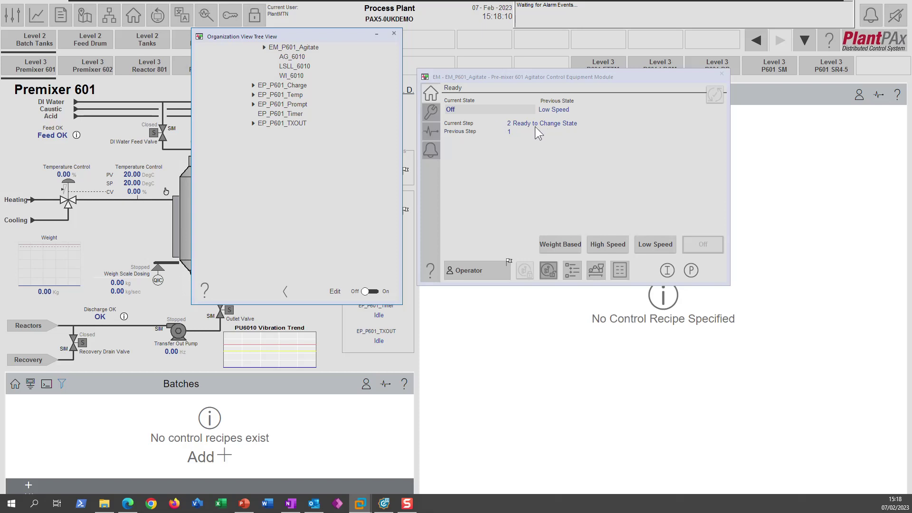
# Close the organization tree view and command EM_P601_Agitate to the Low Speed state
pyautogui.click(393, 33)
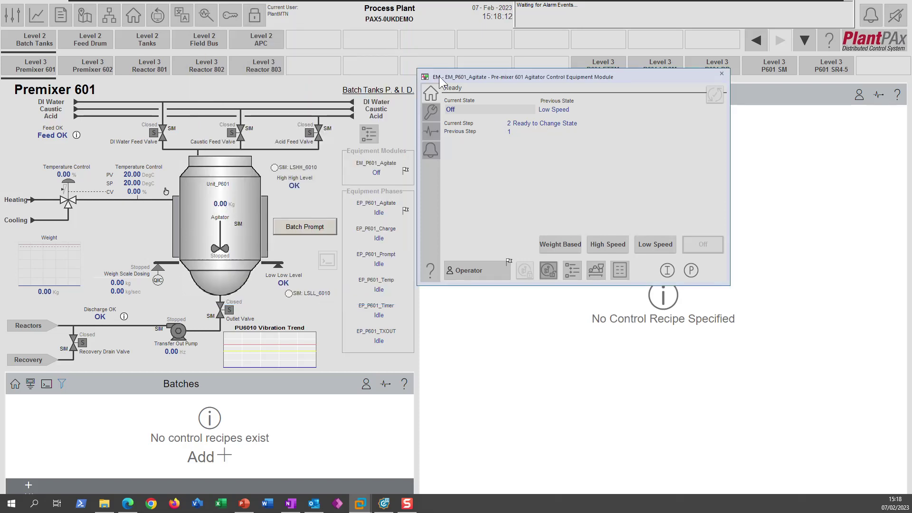
pyautogui.click(662, 242)
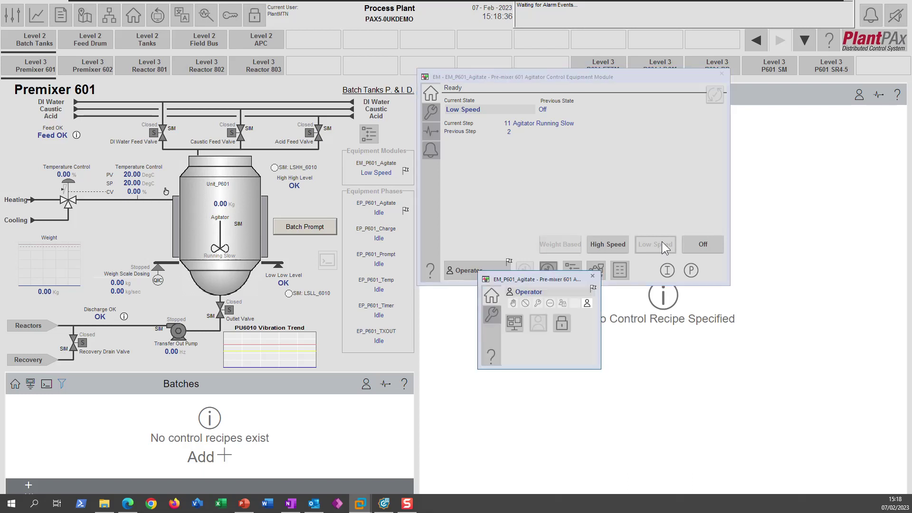
pyautogui.click(592, 276)
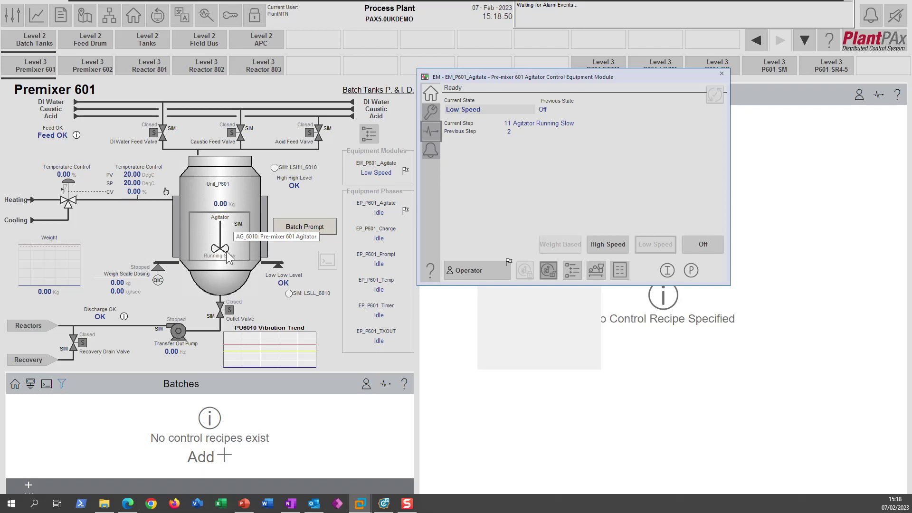
# Check the Pre-mixer 601 agitator's speed in the Emulate3D model and return to the Premixer 601 display
pyautogui.moveTo(554, 75); pyautogui.dragTo(548, 87)
pyautogui.hotkey('alt', 'Tab')
pyautogui.press('Tab')
pyautogui.press('Tab')
pyautogui.press('Tab')
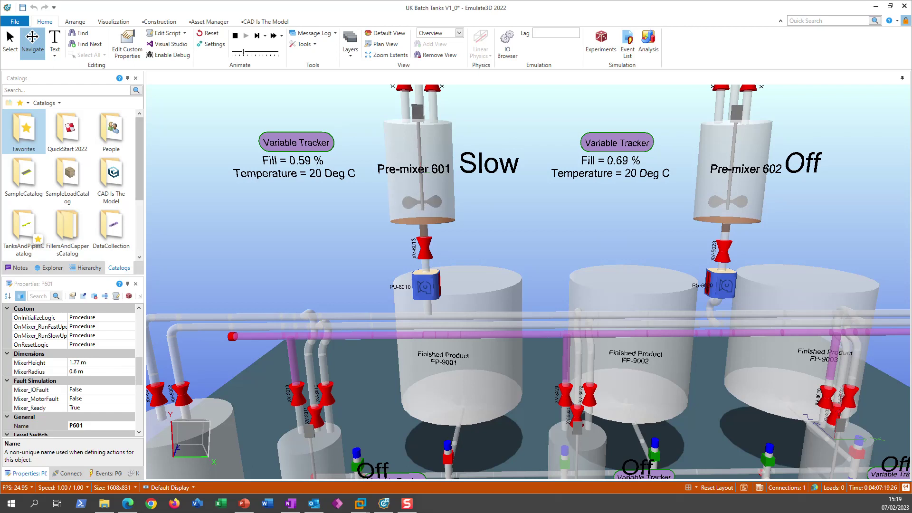
pyautogui.hotkey('alt', 'Tab')
pyautogui.hotkey('alt', 'Tab')
pyautogui.hotkey('alt', 'Tab')
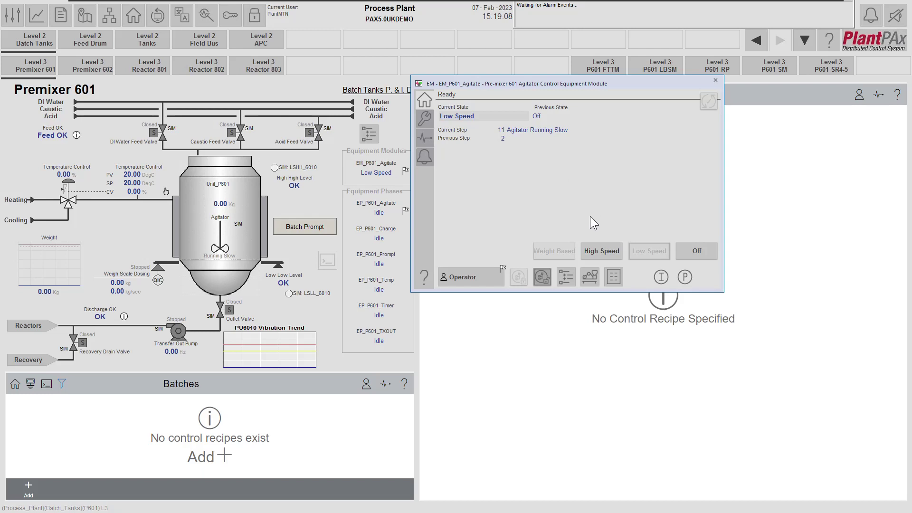
# Command EM_P601_Agitate to the High Speed state and follow it with the Off state
pyautogui.click(603, 246)
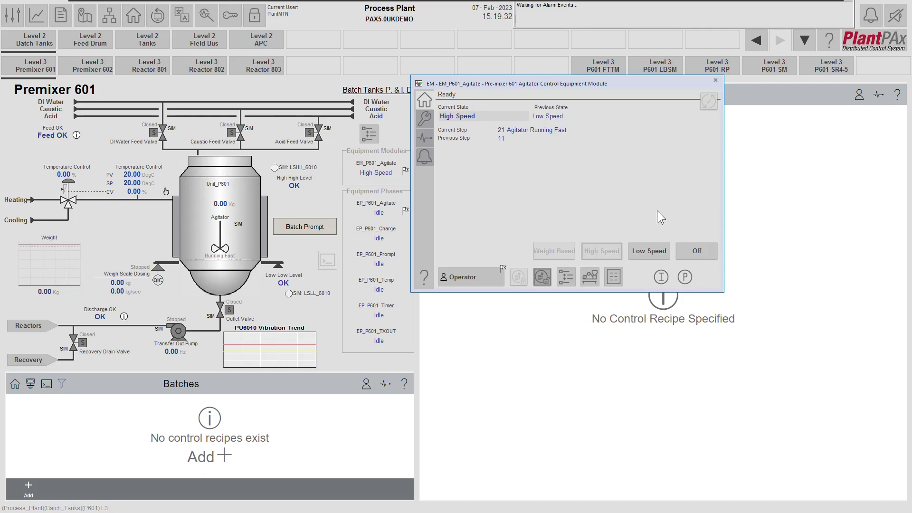
pyautogui.click(686, 249)
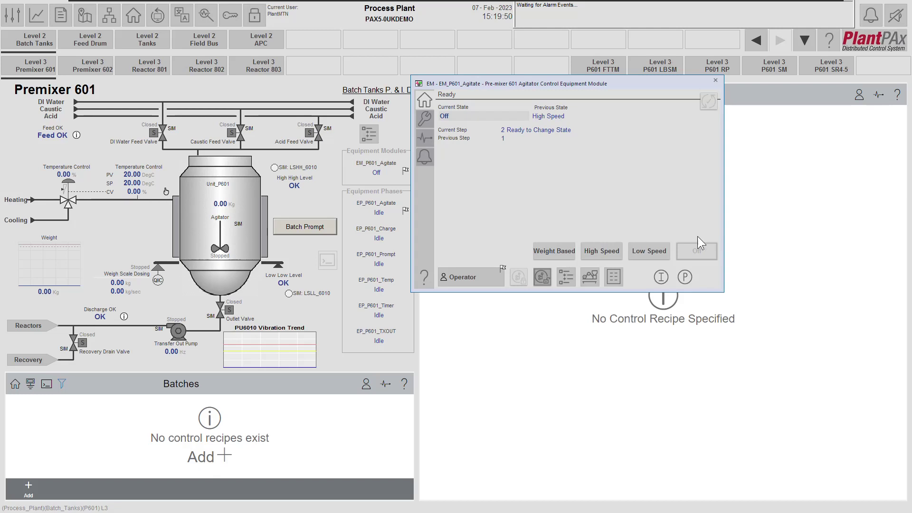
# Review the Run At Low Speed and Run At High Speed setpoints in the EM_P601_Agitate parameters, and close the parameter window
pyautogui.click(619, 278)
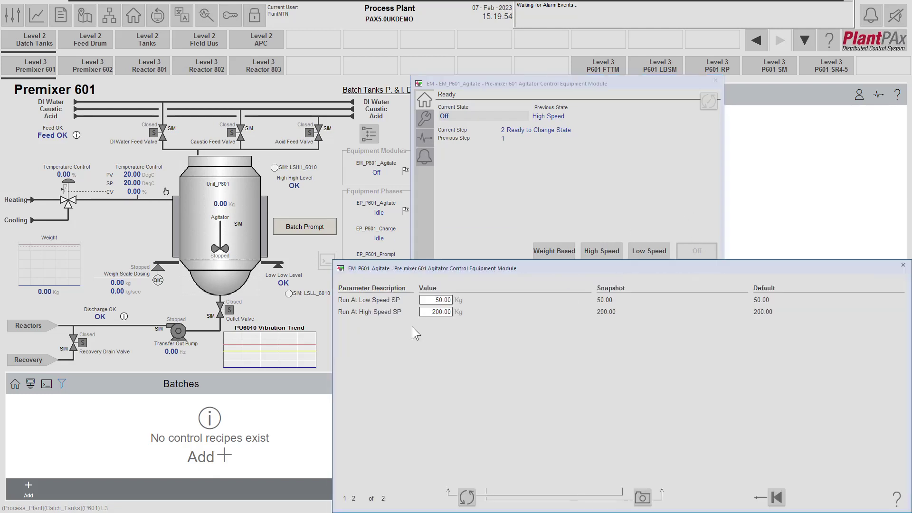
pyautogui.click(434, 305)
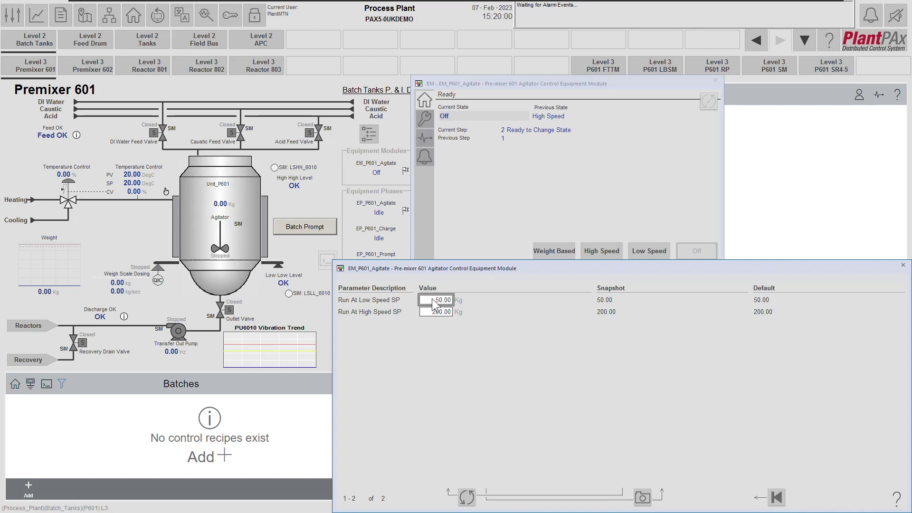
pyautogui.click(439, 311)
pyautogui.click(904, 272)
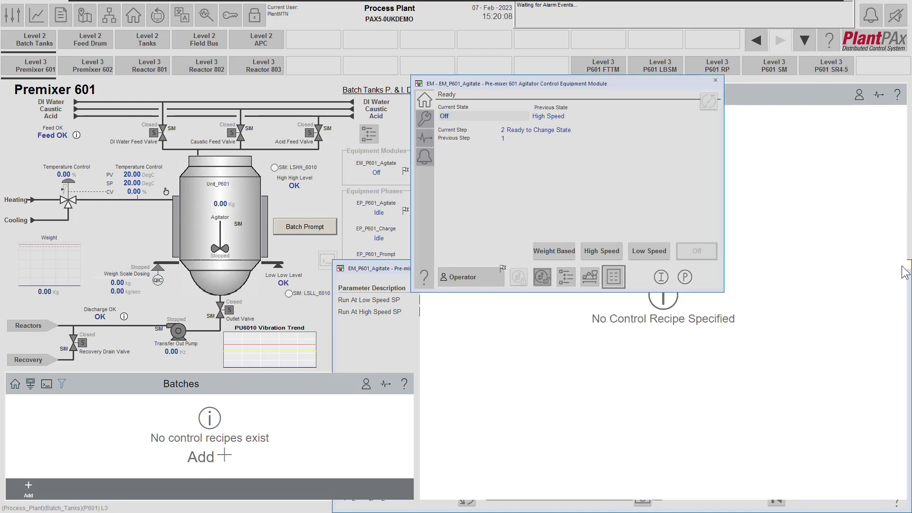
# Command EM_P601_Agitate to the Weight Based state and recheck its low and high speed setpoints
pyautogui.click(559, 250)
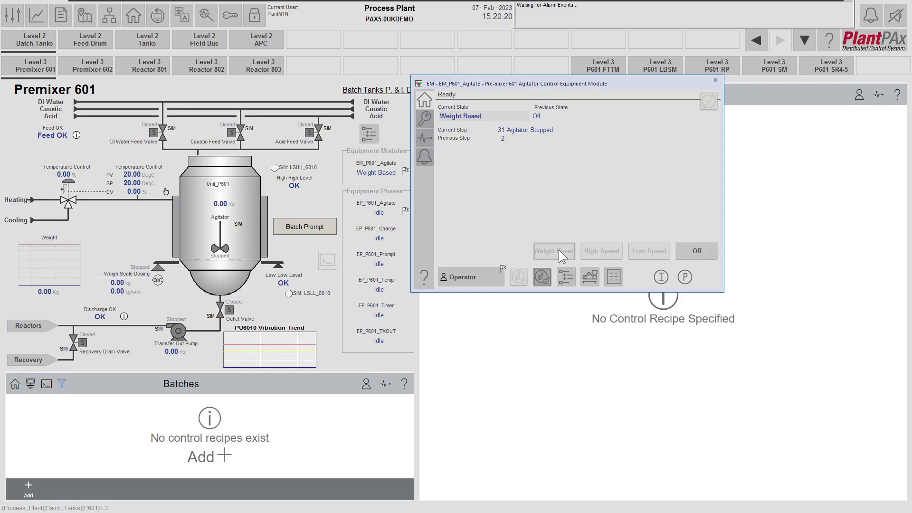
pyautogui.click(612, 277)
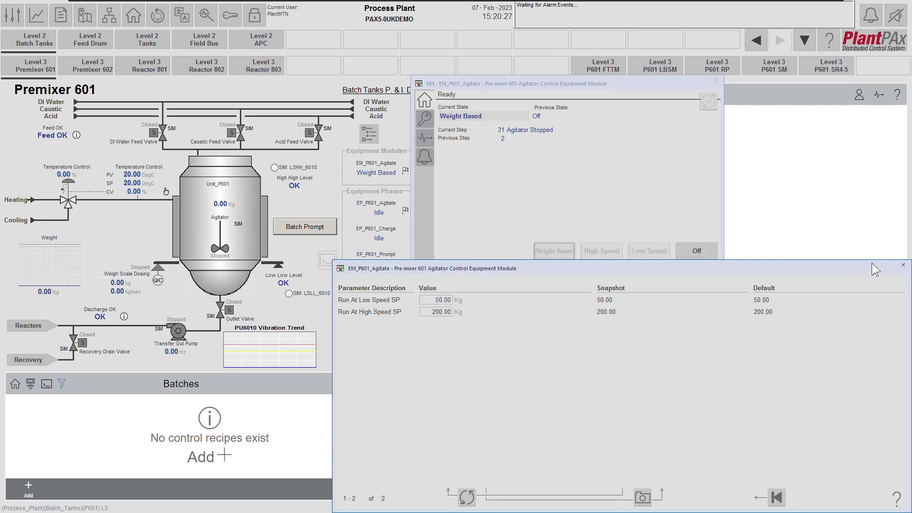
pyautogui.click(902, 265)
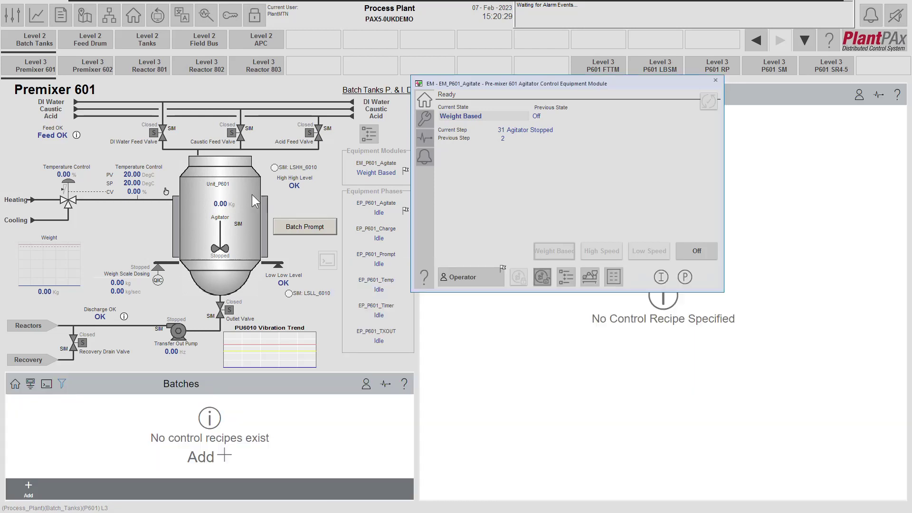
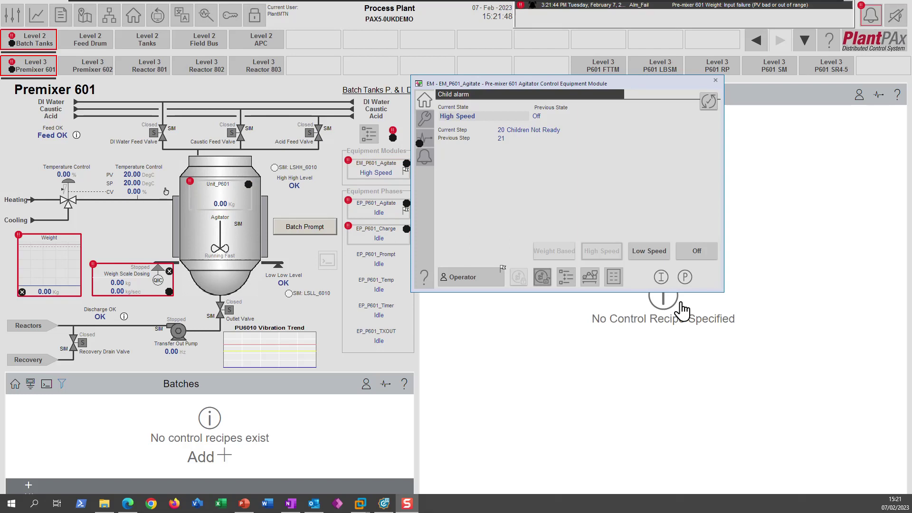
# Open the organization tree view from the EM_P601_Agitate faceplate and consult its help for status indicators and alarm icons
pyautogui.click(899, 23)
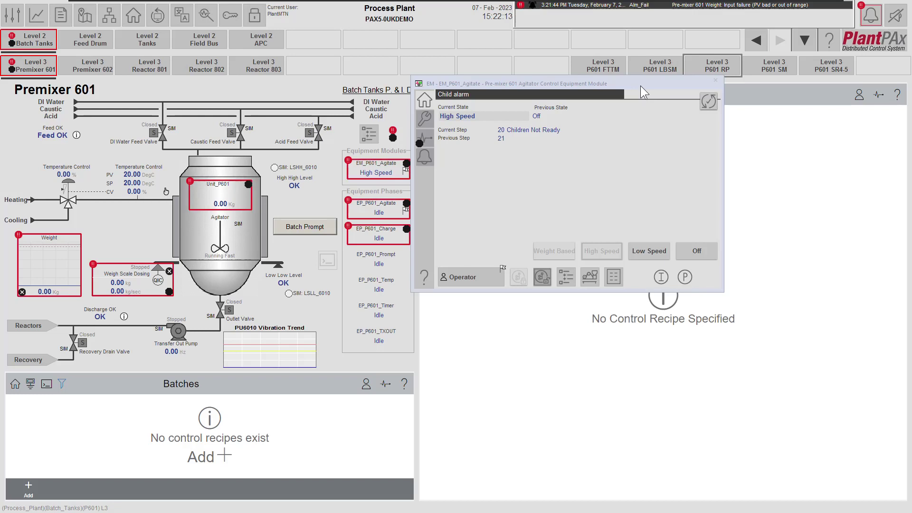
pyautogui.moveTo(632, 84); pyautogui.dragTo(659, 82)
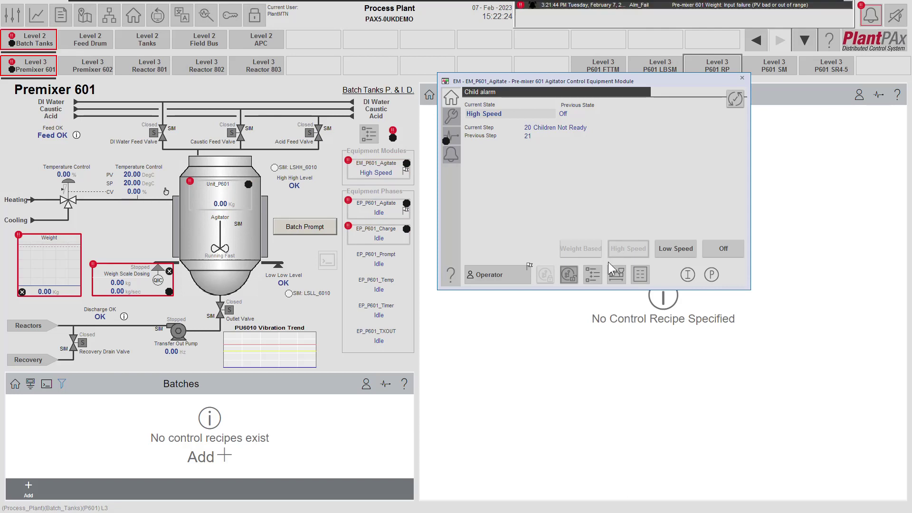
pyautogui.click(594, 273)
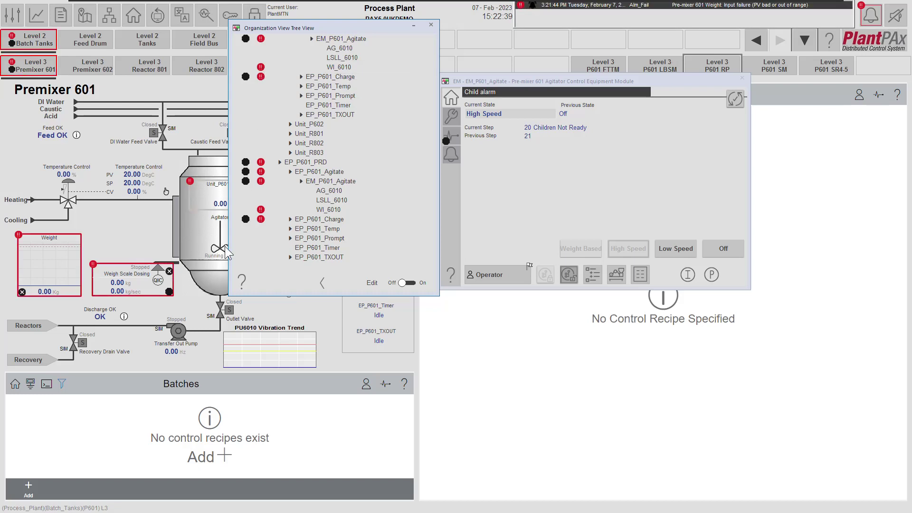
pyautogui.click(241, 281)
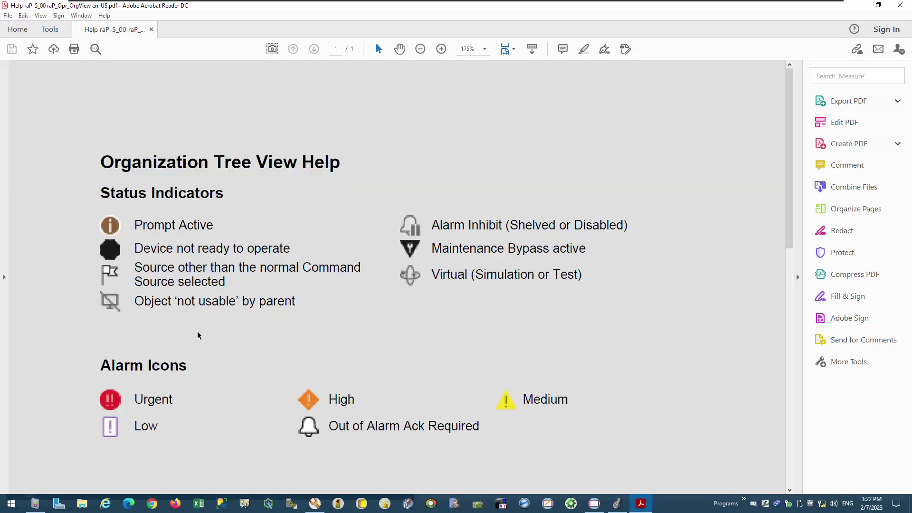
pyautogui.click(900, 5)
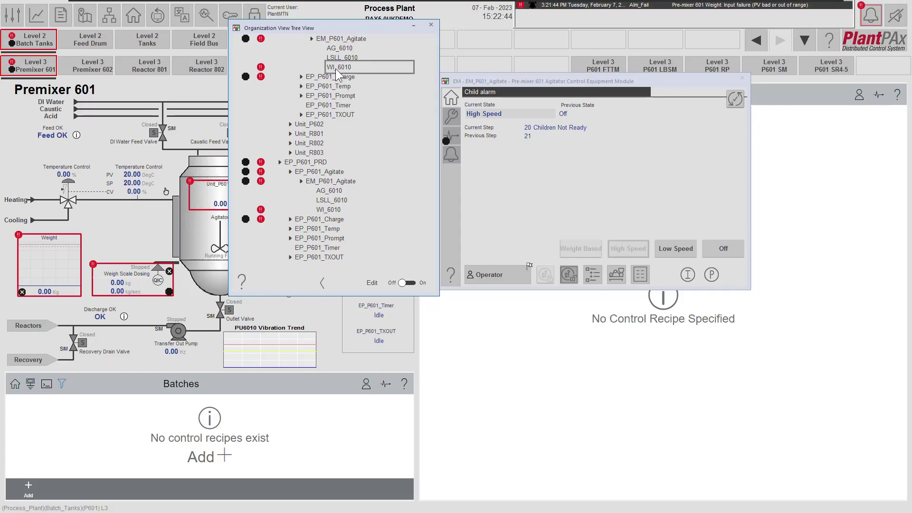
# Inspect the WI_6010 weight faceplate under EM_P601_Agitate in the tree, and examine the children of EP_P601_Charge
pyautogui.click(335, 67)
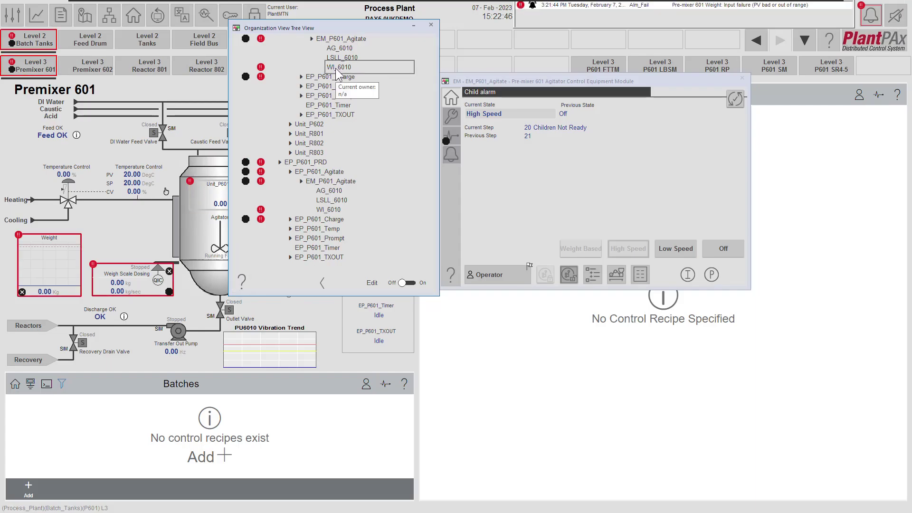
pyautogui.click(335, 66)
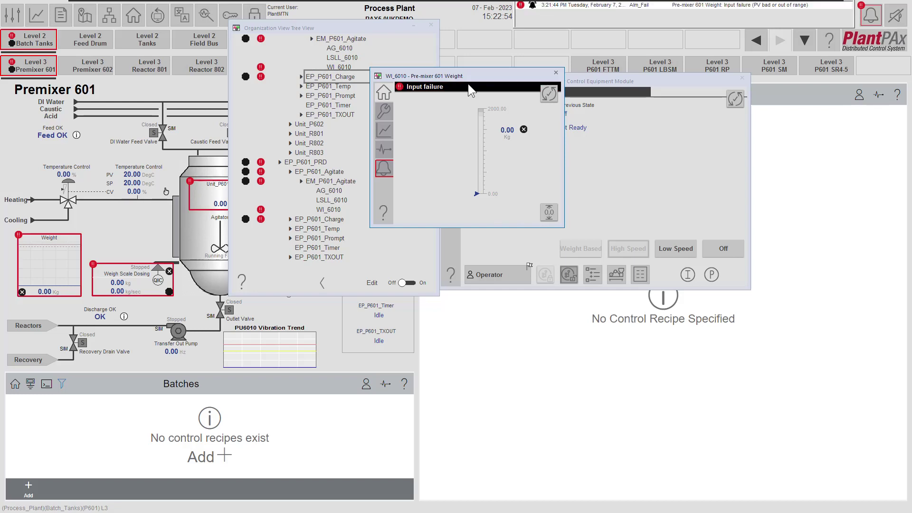
pyautogui.moveTo(527, 117); pyautogui.dragTo(527, 118)
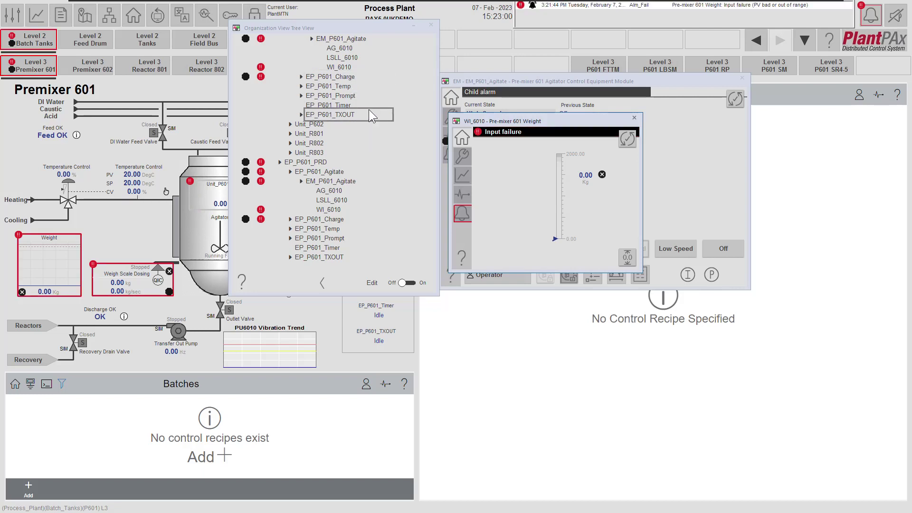
pyautogui.click(634, 118)
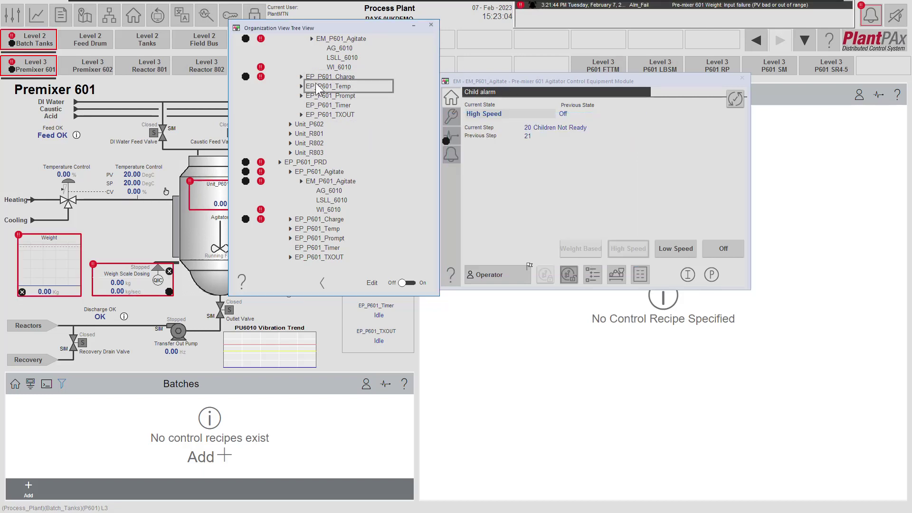
pyautogui.click(301, 76)
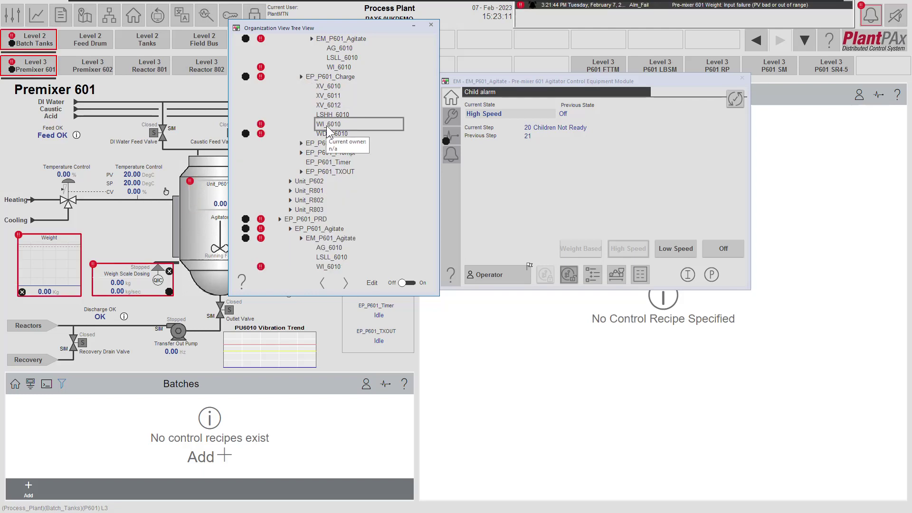
pyautogui.click(300, 77)
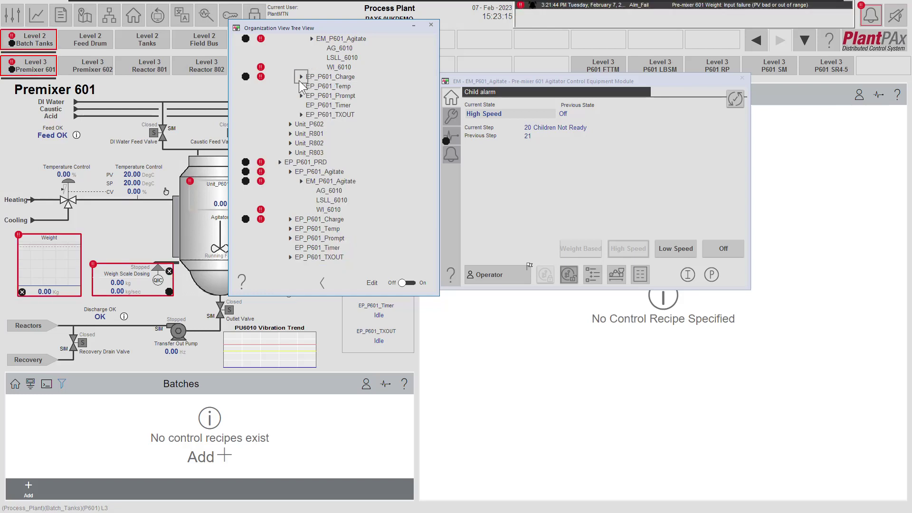
# Reopen the WI_6010 weight faceplate from the tree and place it below the EM_P601_Agitate faceplate
pyautogui.doubleClick(345, 67)
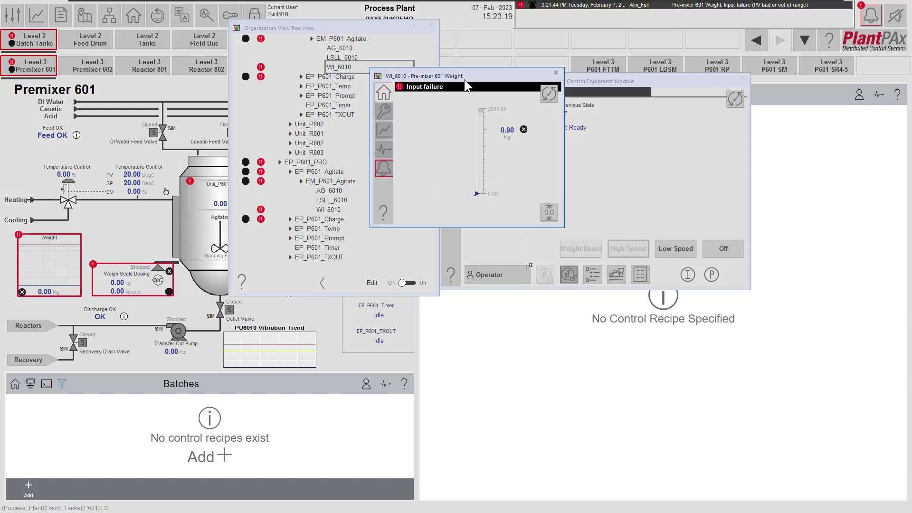
pyautogui.moveTo(463, 79); pyautogui.dragTo(456, 173)
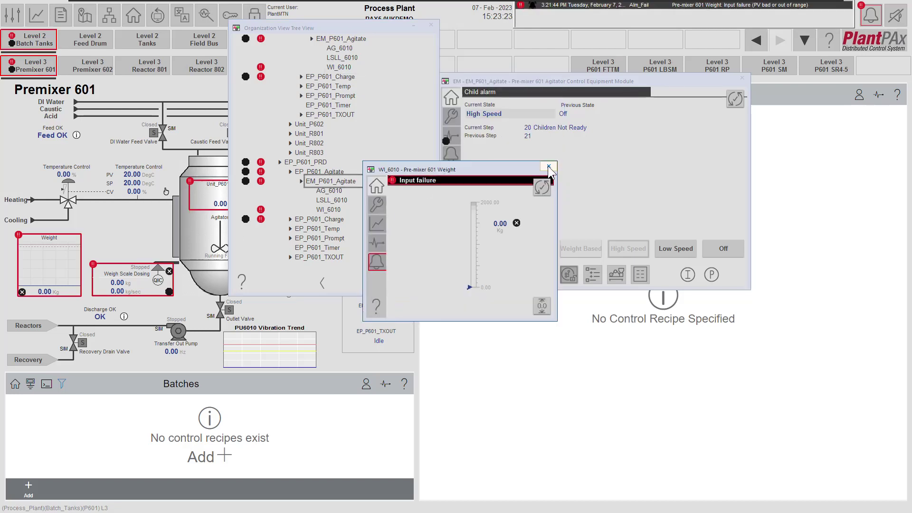
pyautogui.moveTo(511, 166); pyautogui.dragTo(595, 303)
# Reset the EM_P601_Agitate child alarm and check the Pre-mixer 601 agitator's speed in the Emulate3D model
pyautogui.click(631, 81)
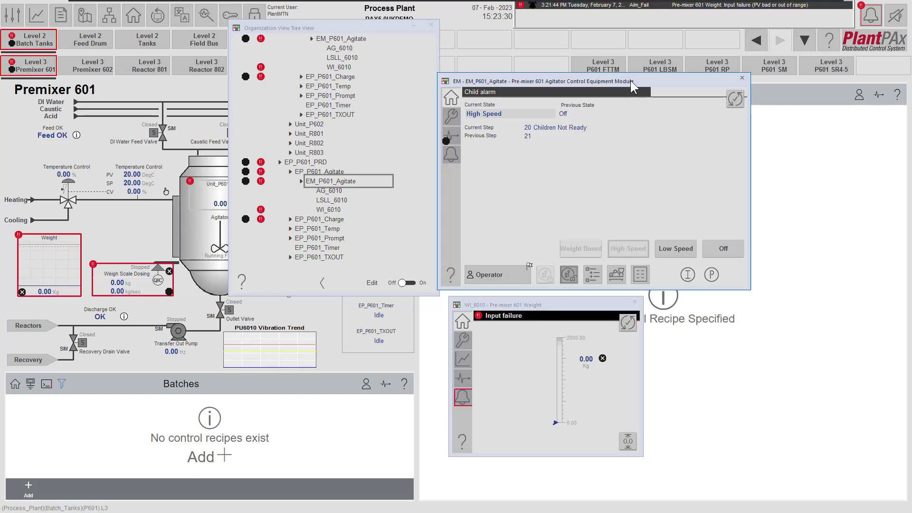
pyautogui.click(741, 104)
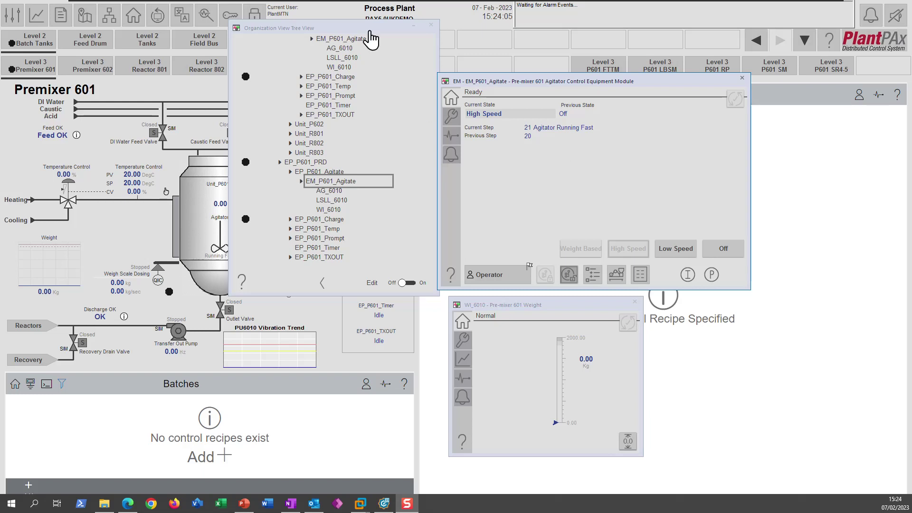
pyautogui.moveTo(372, 24); pyautogui.dragTo(348, 48)
pyautogui.hotkey('alt', 'Tab')
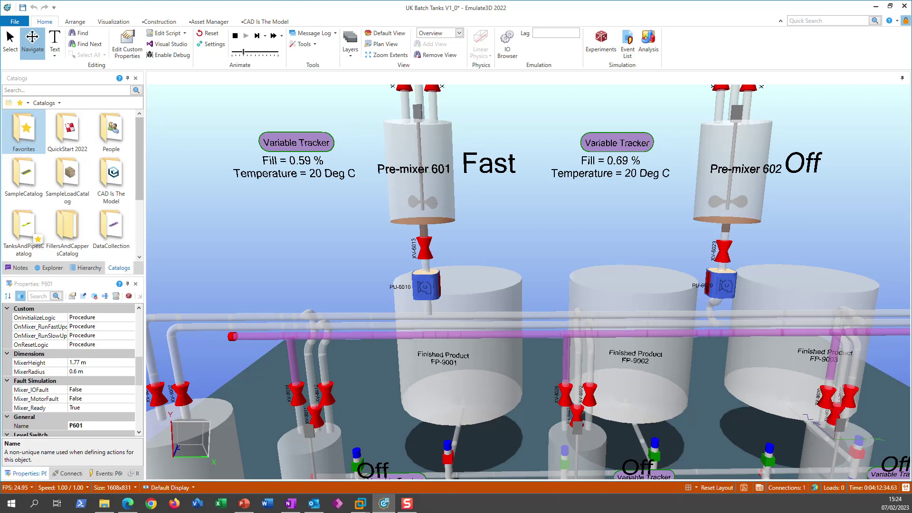
pyautogui.hotkey('alt', 'Tab')
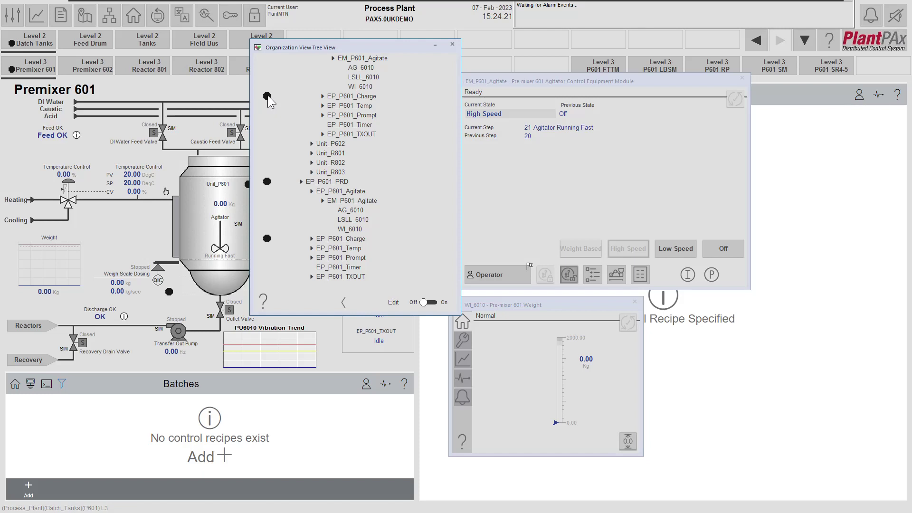
# Expand EP_P601_Charge in the organization tree, reset the phase from its faceplate, and close the faceplate
pyautogui.click(323, 96)
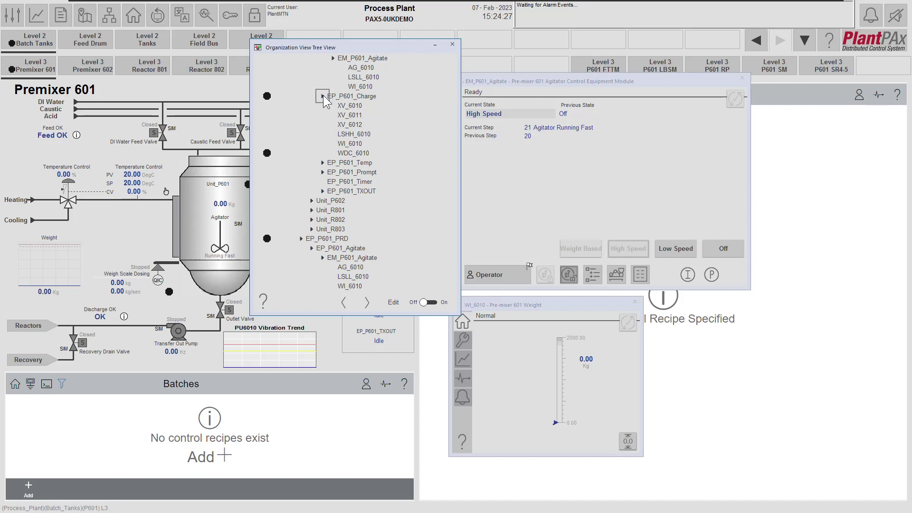
pyautogui.click(373, 96)
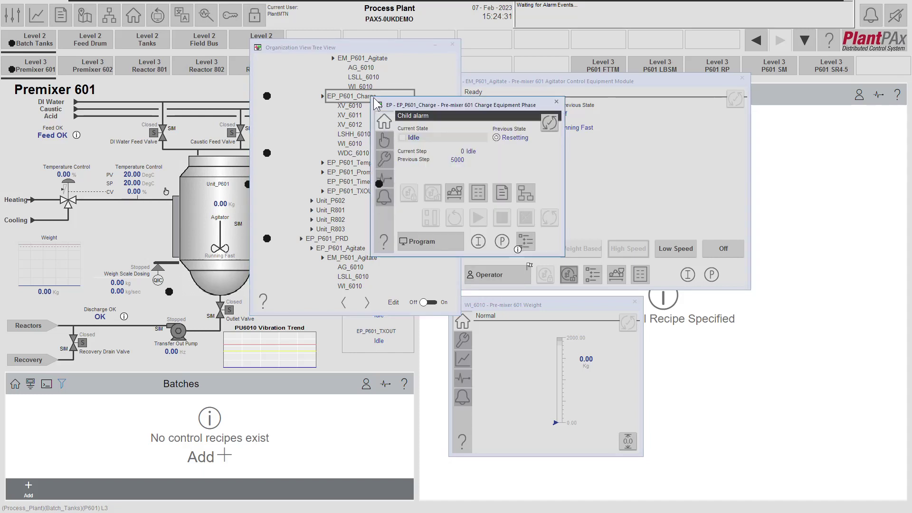
pyautogui.click(553, 124)
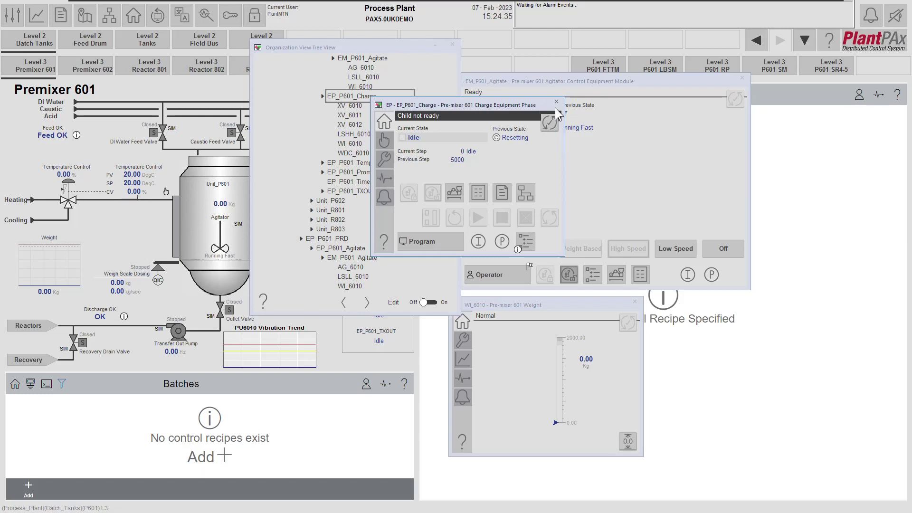
pyautogui.click(556, 102)
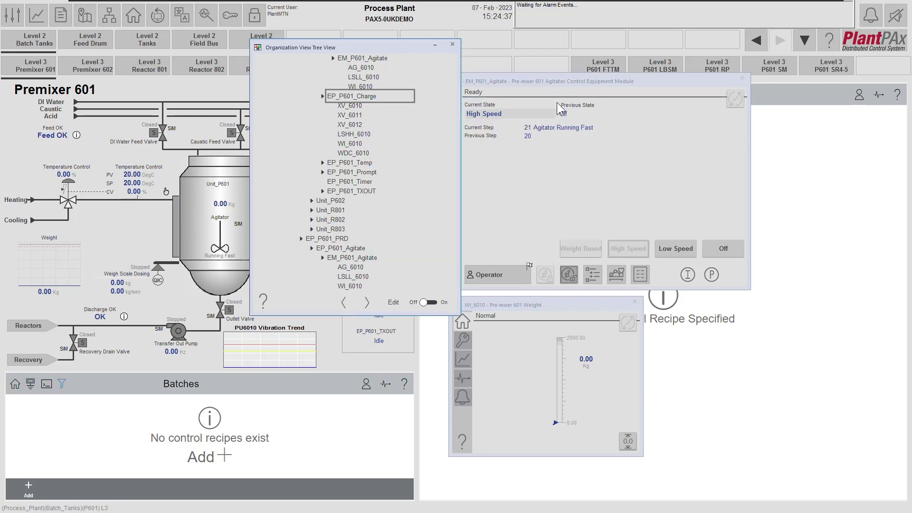